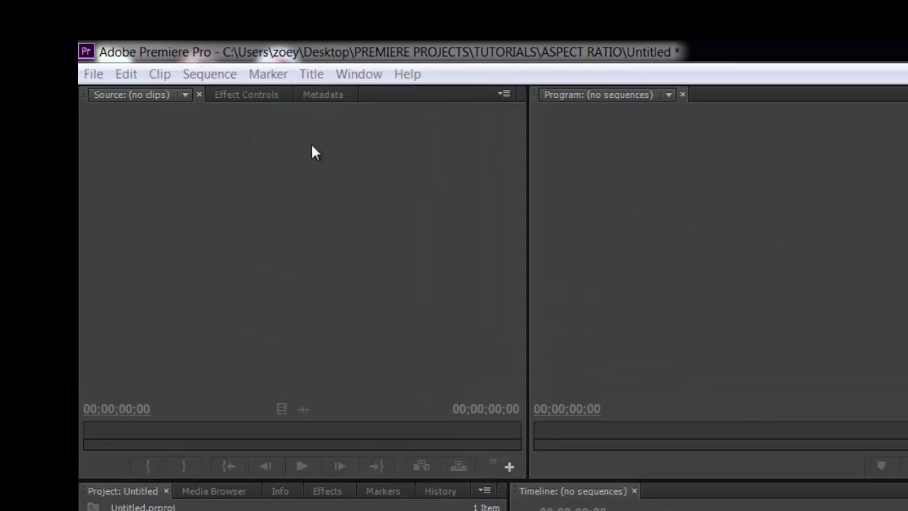
- Create Sequence 01 from the Digital SLR 1080p DSLR 1080p24 preset
left_click(181, 81)
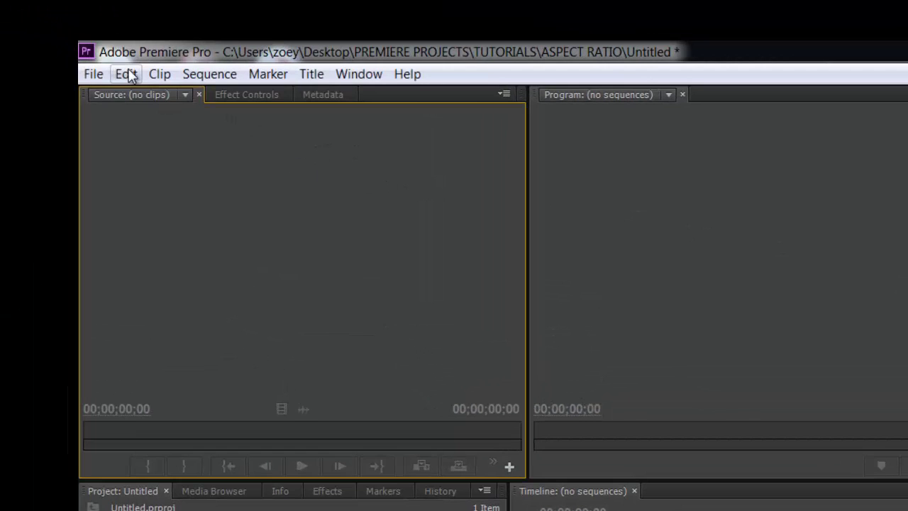
left_click(93, 73)
mouse_move(123, 108)
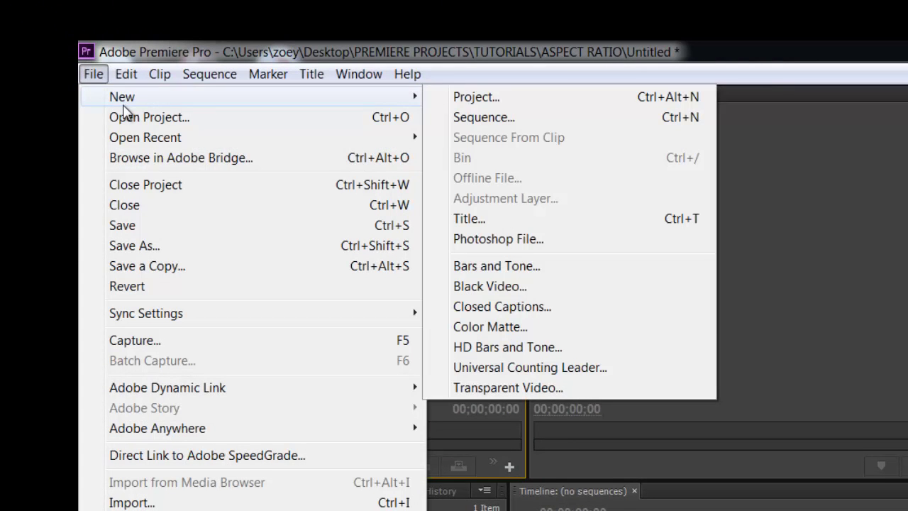
left_click(485, 118)
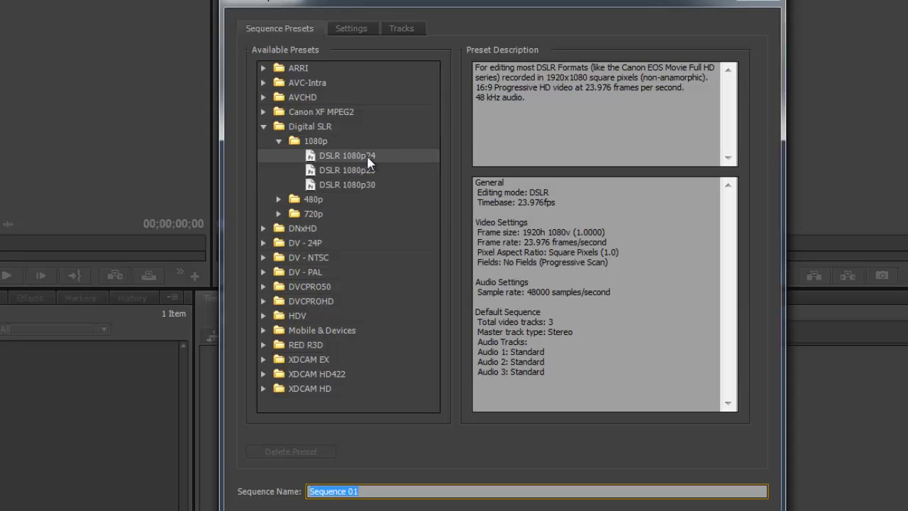
key("Return")
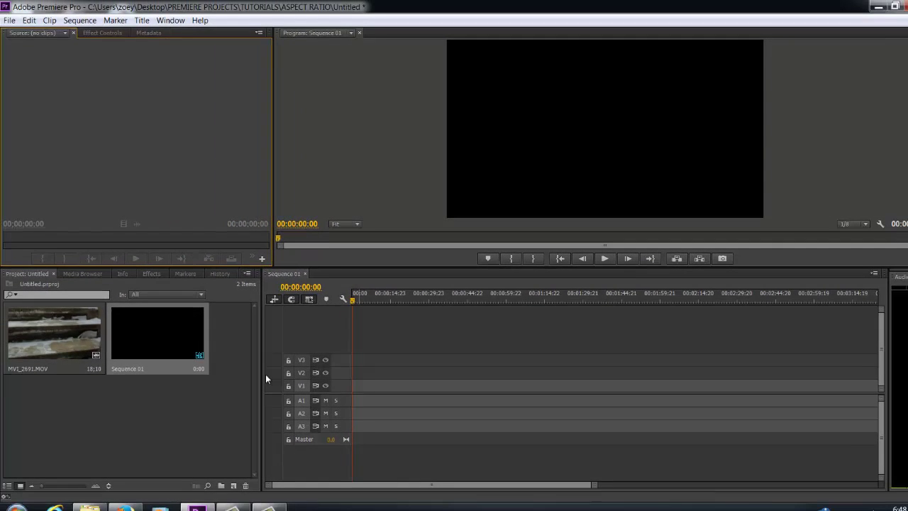
- Add MVI_2691.MOV to Sequence 01, keep the existing sequence settings, and play it back
left_click_drag(71, 335, 478, 365)
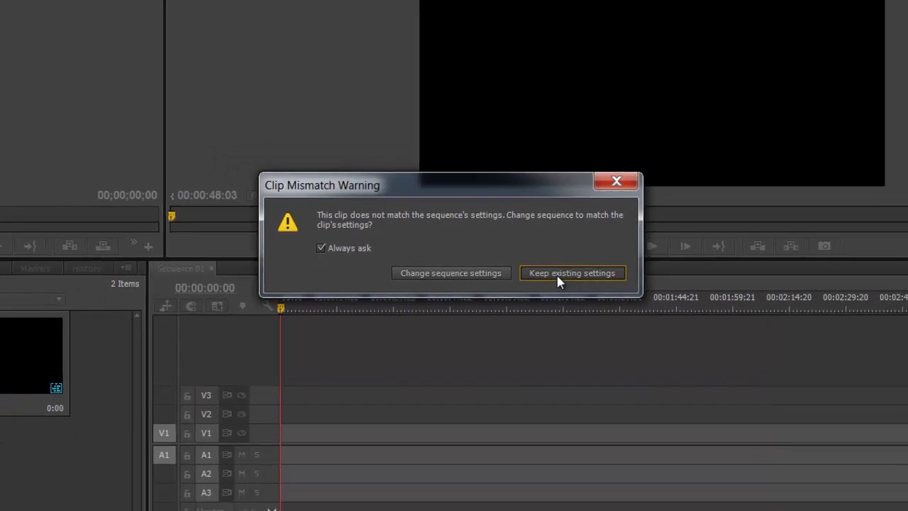
left_click(579, 278)
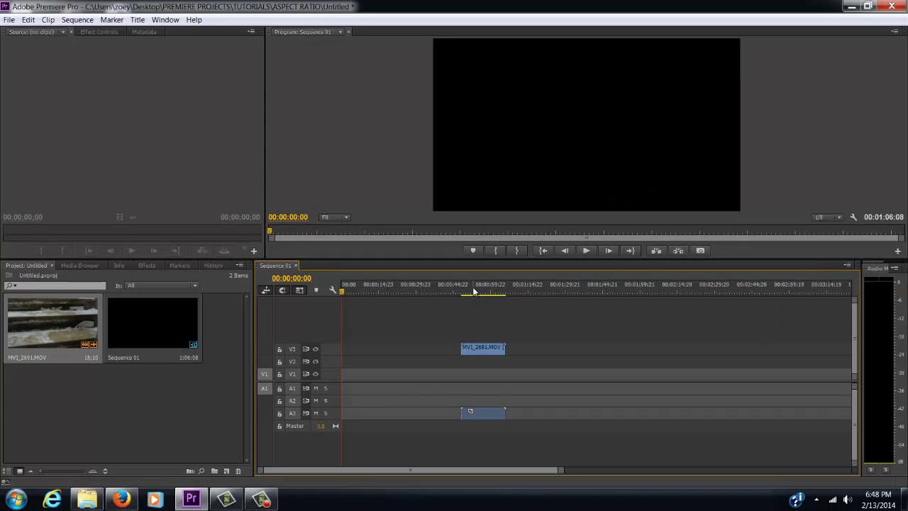
left_click(478, 291)
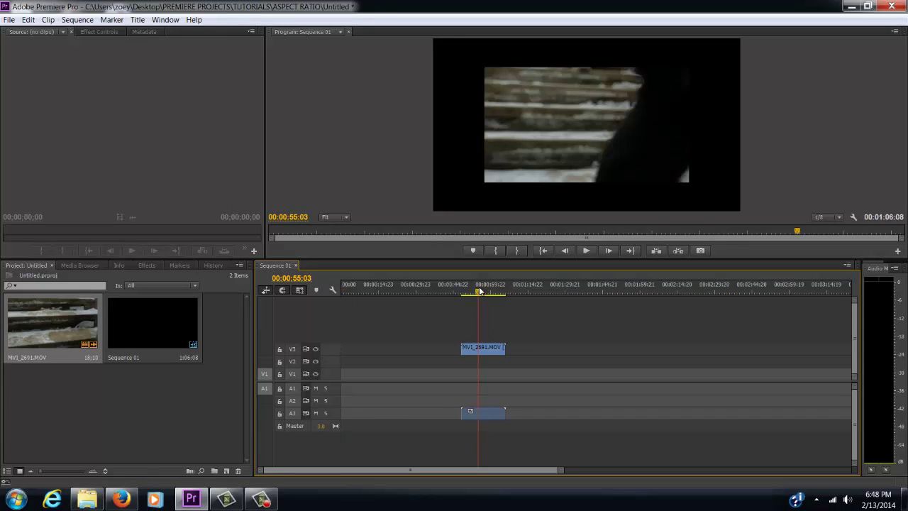
key("space")
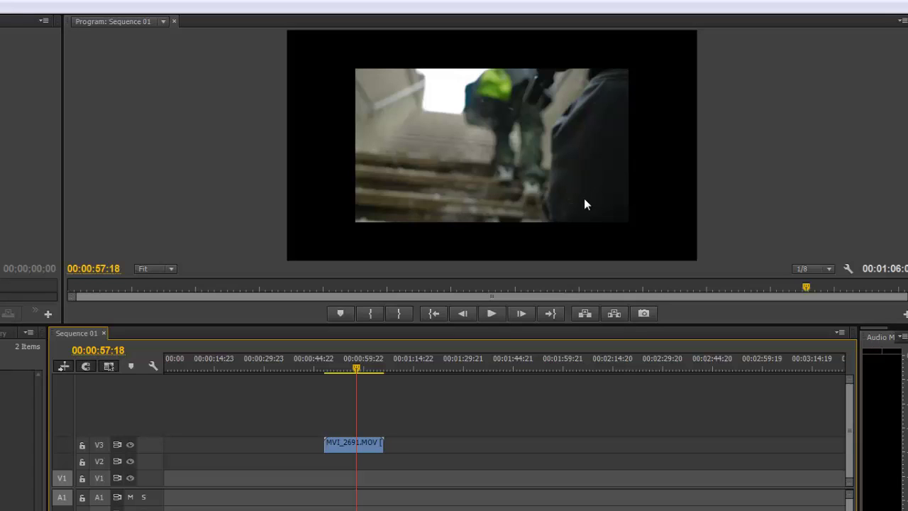
- Apply Scale to Frame Size to MVI_2691.MOV so it fills the 1920x1080 frame, then scrub to check
right_click(361, 444)
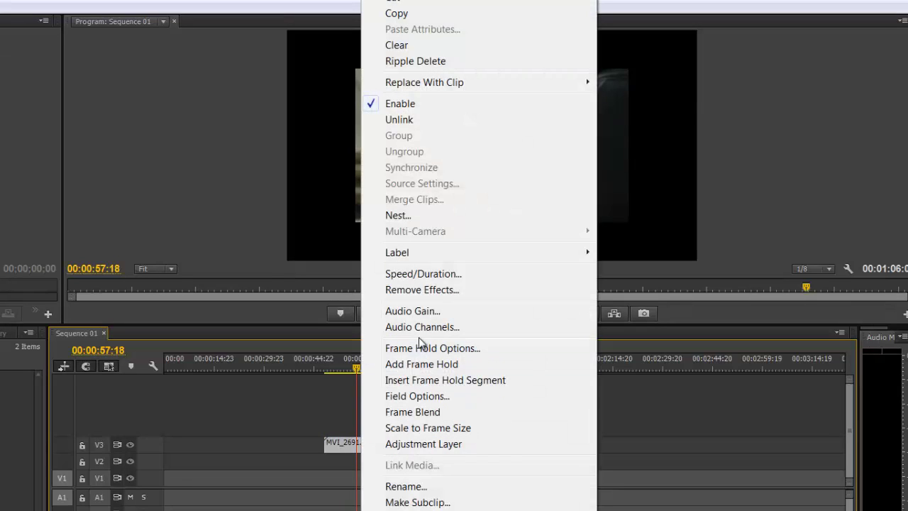
left_click(449, 430)
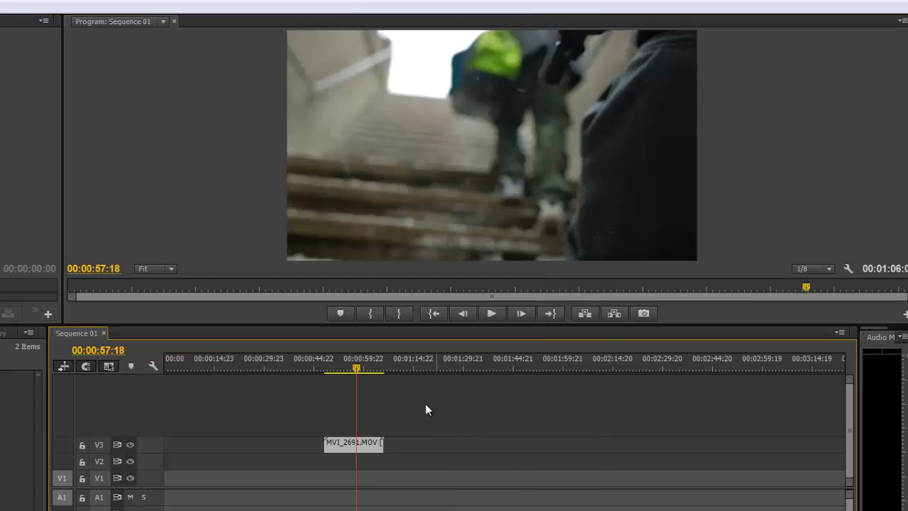
left_click_drag(356, 367, 356, 367)
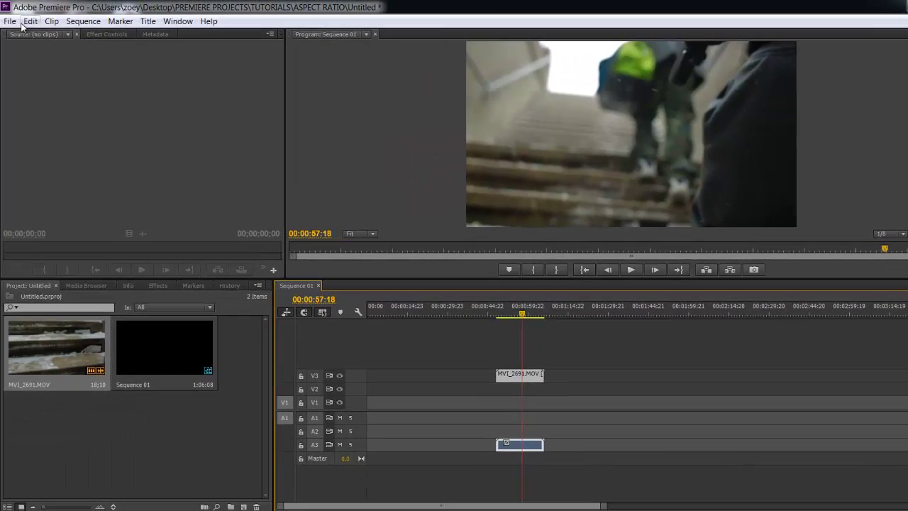
- Create Sequence 02 with a custom frame size of 1920x816 (vertical set to 816)
left_click(12, 22)
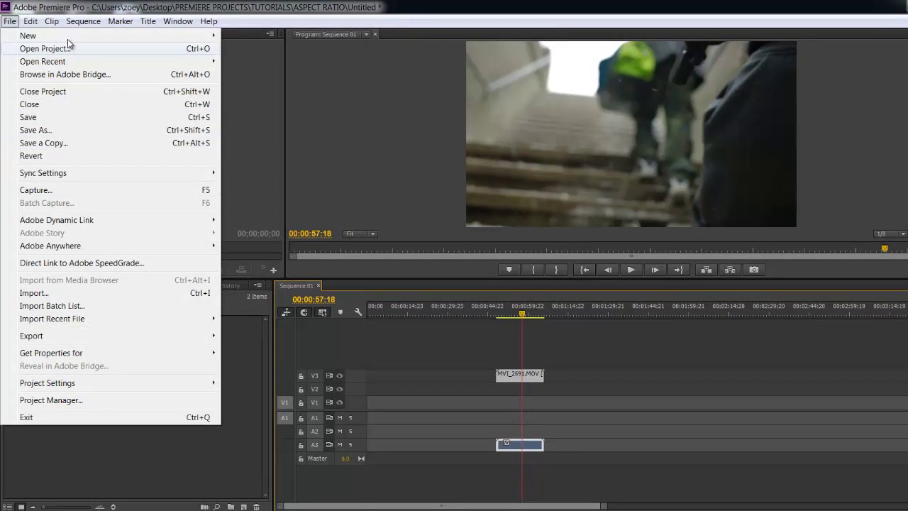
mouse_move(71, 37)
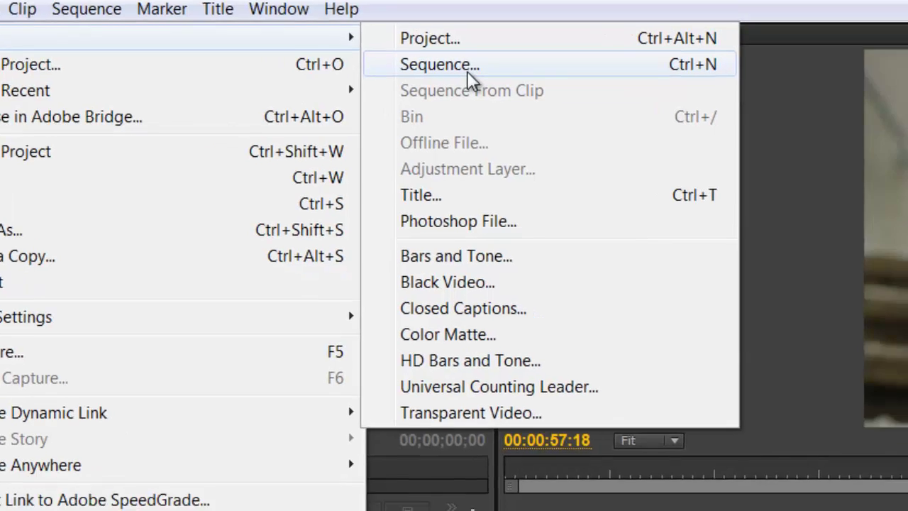
left_click(556, 114)
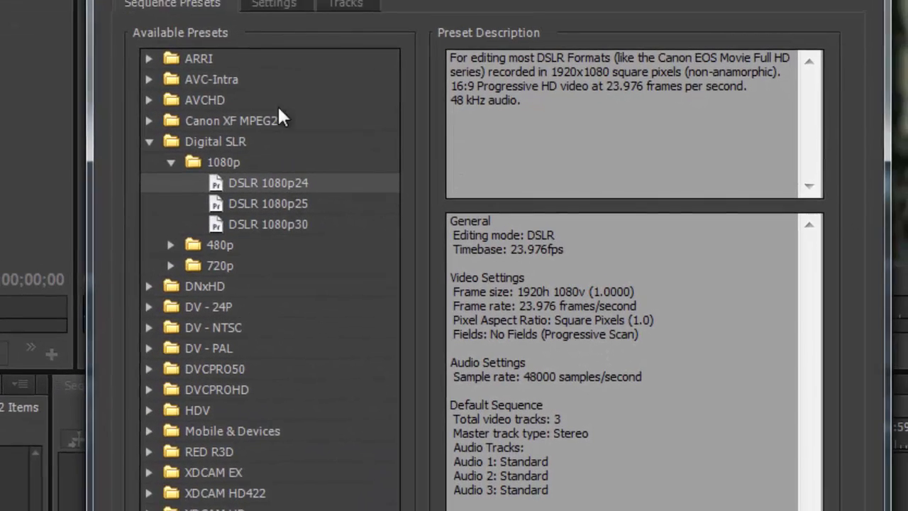
left_click(274, 3)
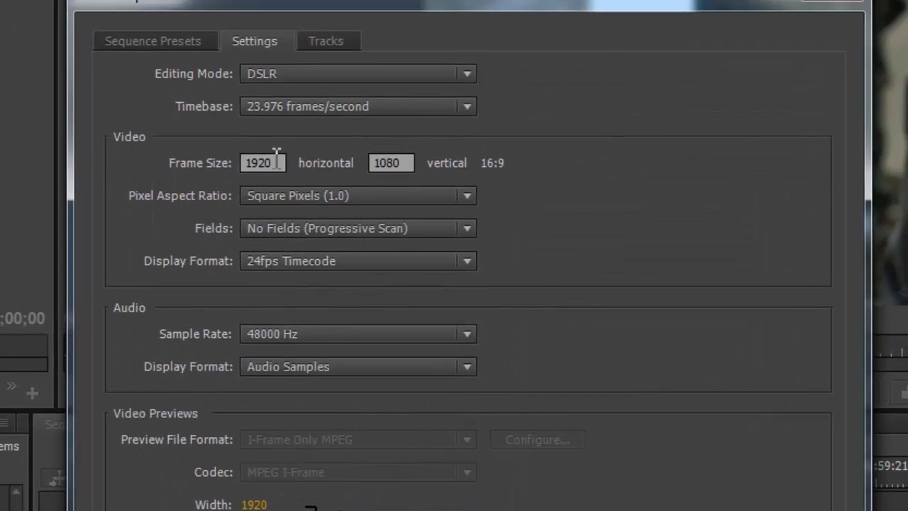
double_click(402, 160)
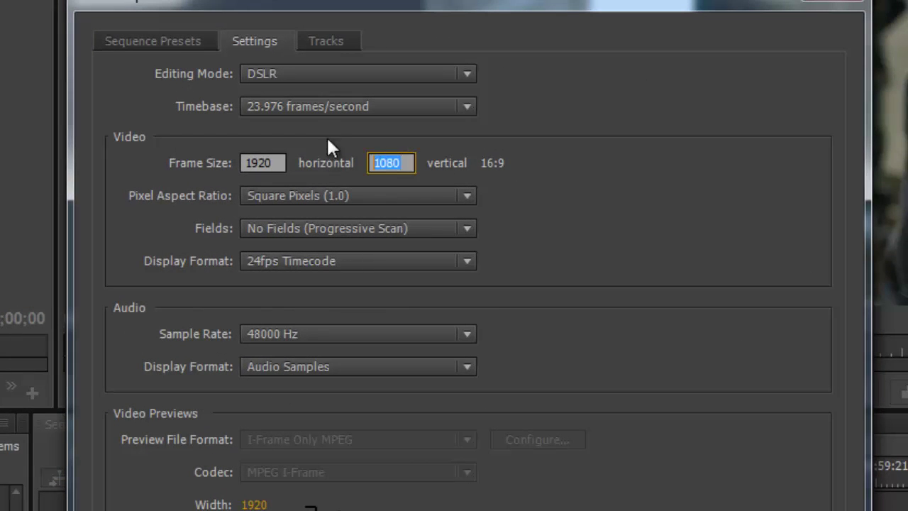
type("816")
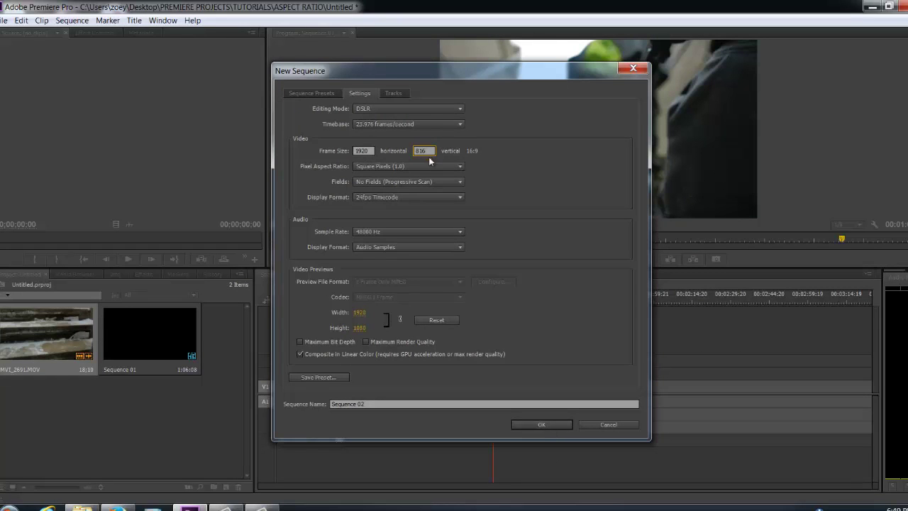
left_click(548, 424)
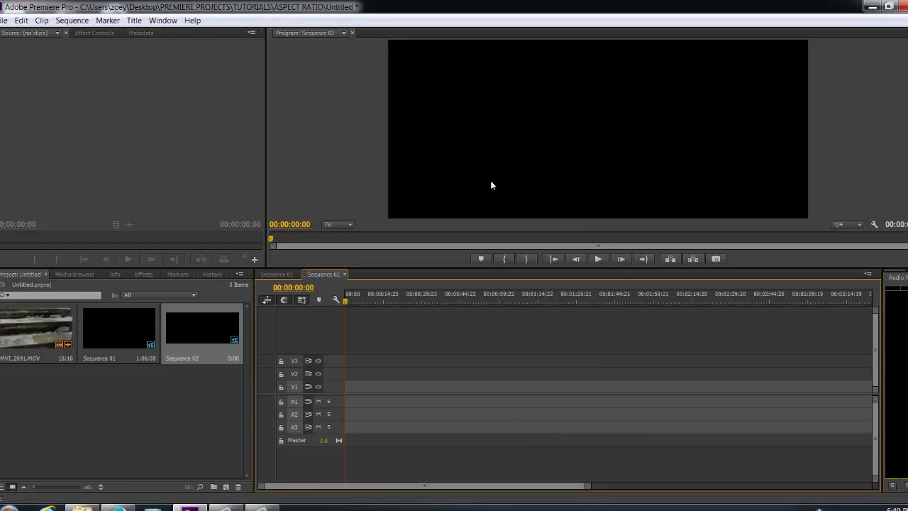
- Add MVI_2691.MOV to Sequence 02 keeping the 1920x816 settings, and park the playhead over it
left_click_drag(33, 332, 522, 377)
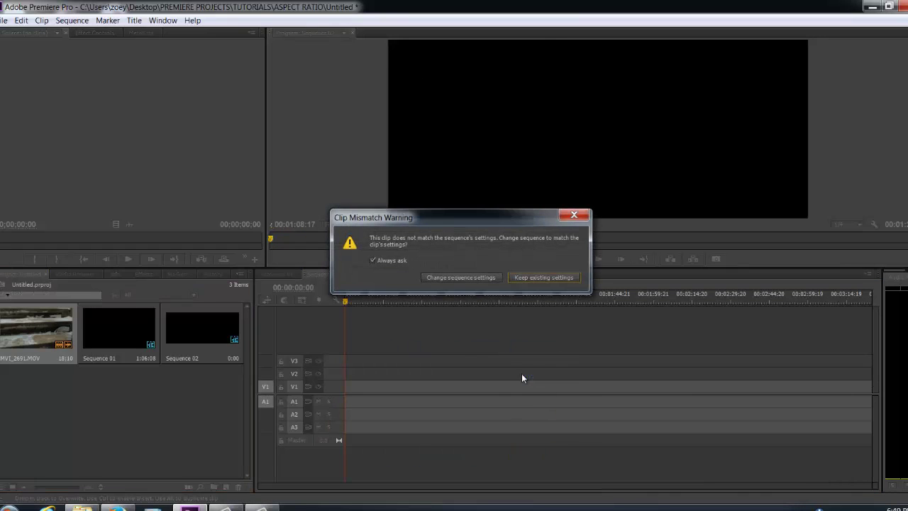
left_click(535, 277)
left_click(545, 299)
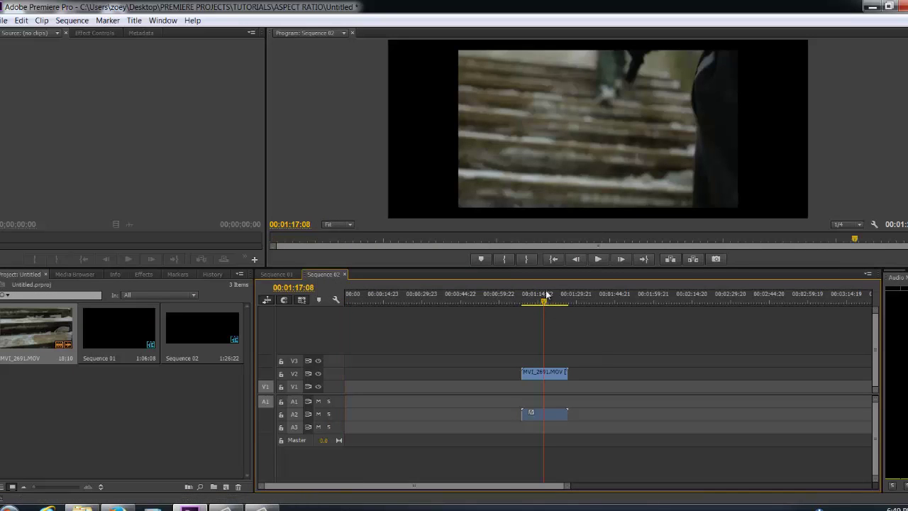
left_click(547, 304)
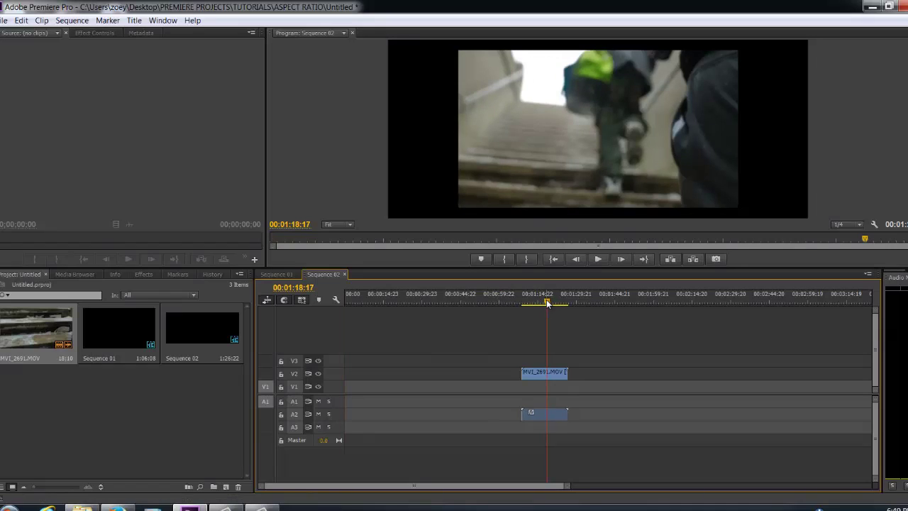
- Apply Scale to Frame Size to the MVI_2691.MOV clip on V2 in Sequence 02
right_click(548, 377)
left_click(610, 348)
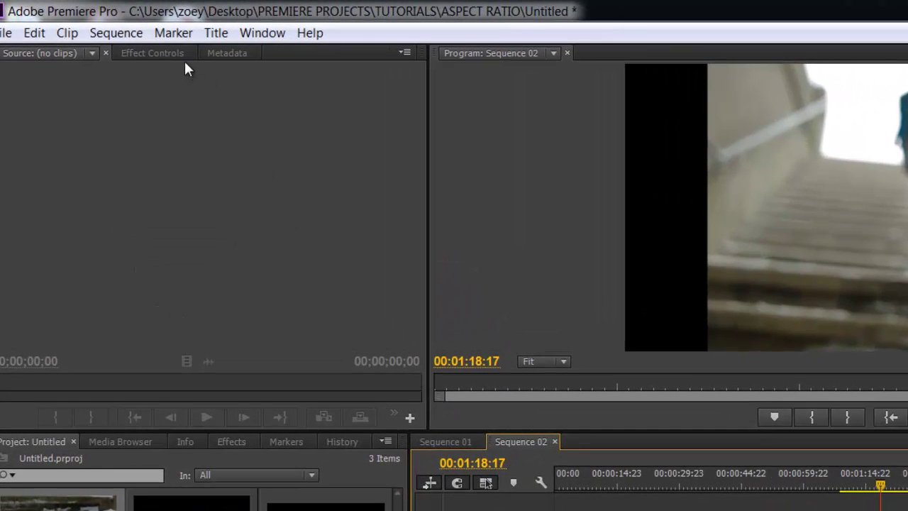
- Set the clip's Motion Scale to 136 in Effect Controls, then scrub to confirm it fills the frame
left_click(164, 54)
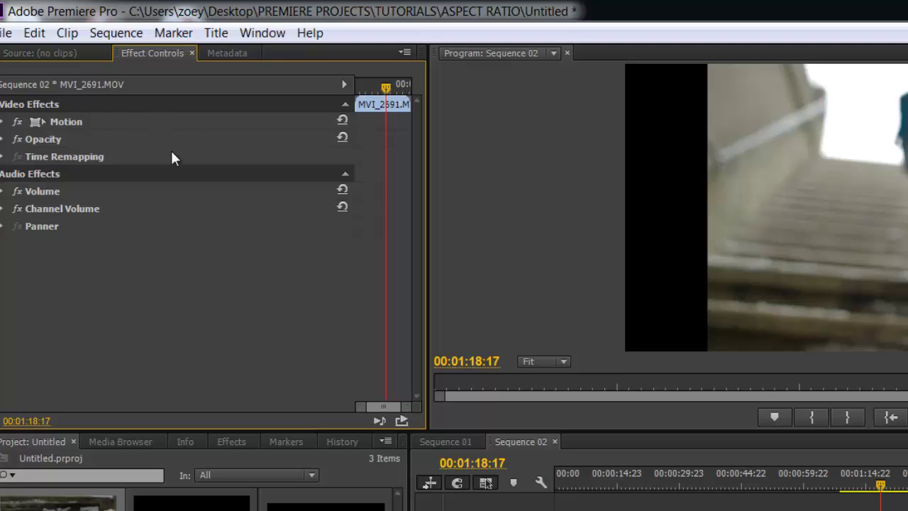
left_click(2, 122)
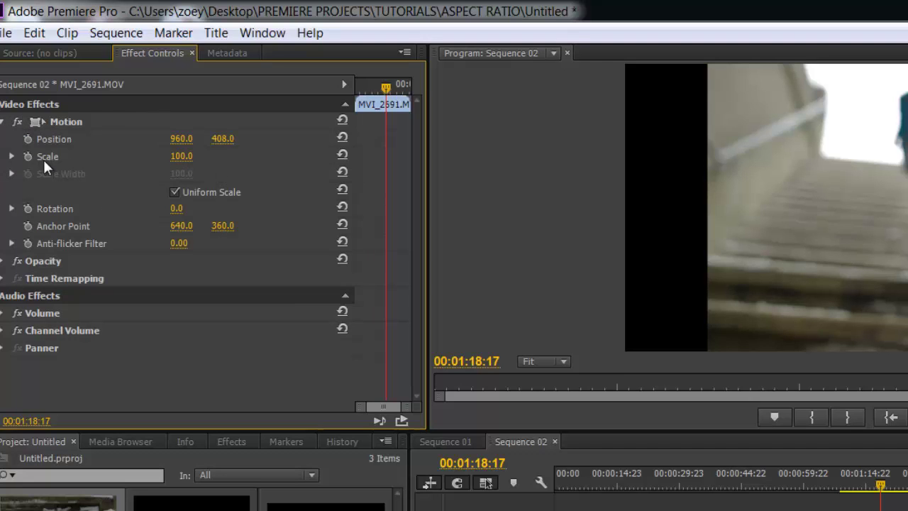
left_click(181, 155)
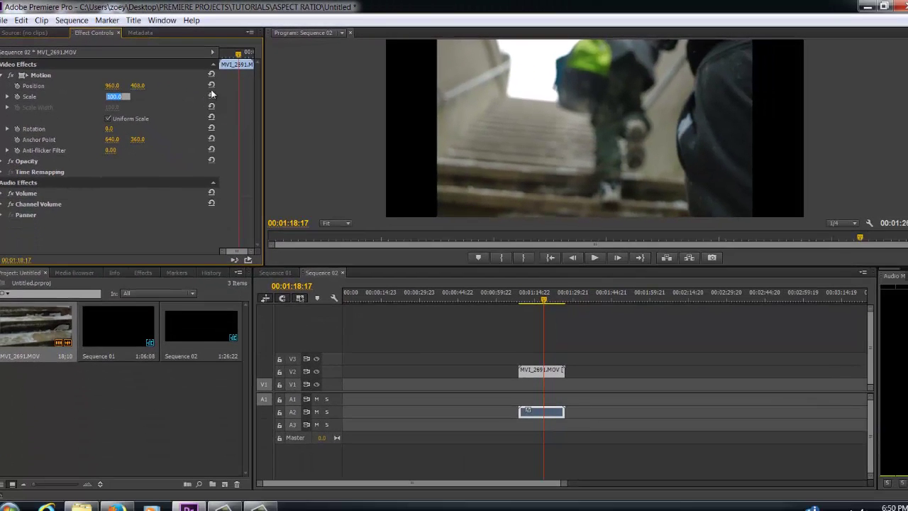
type("138")
key("Return")
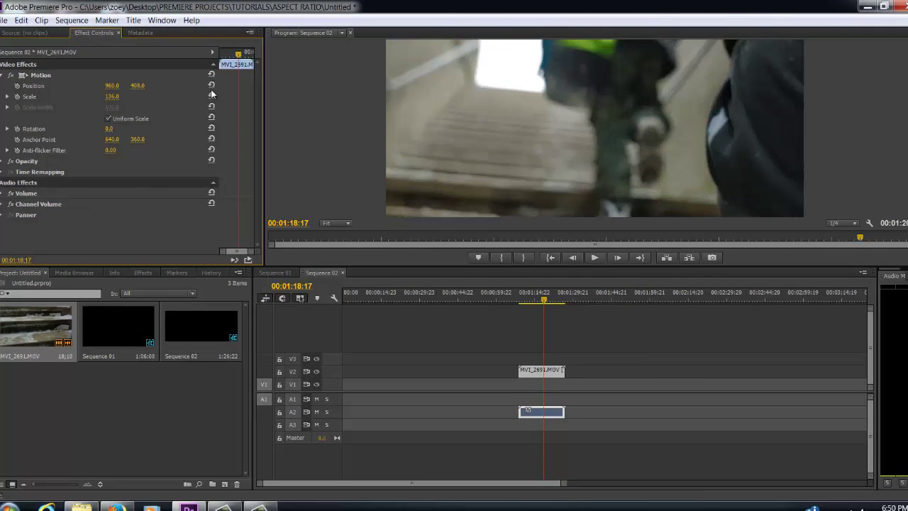
left_click(538, 300)
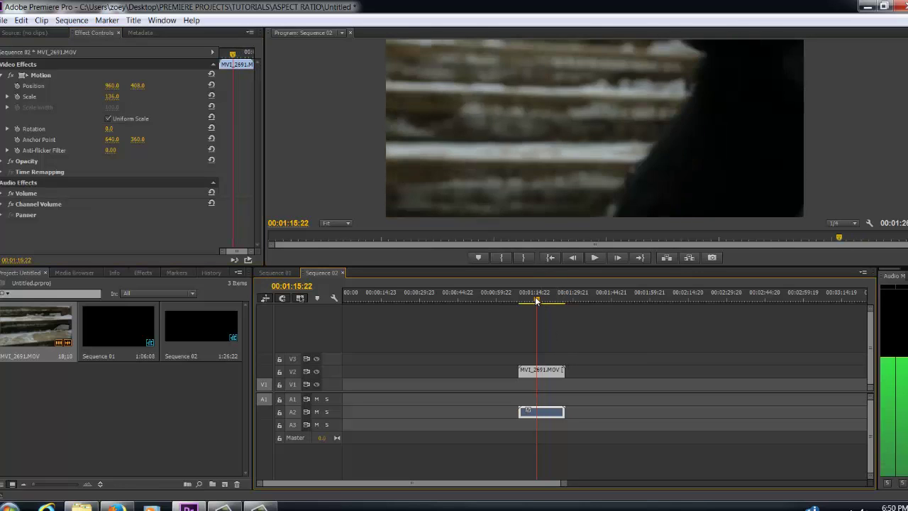
left_click_drag(538, 301, 556, 301)
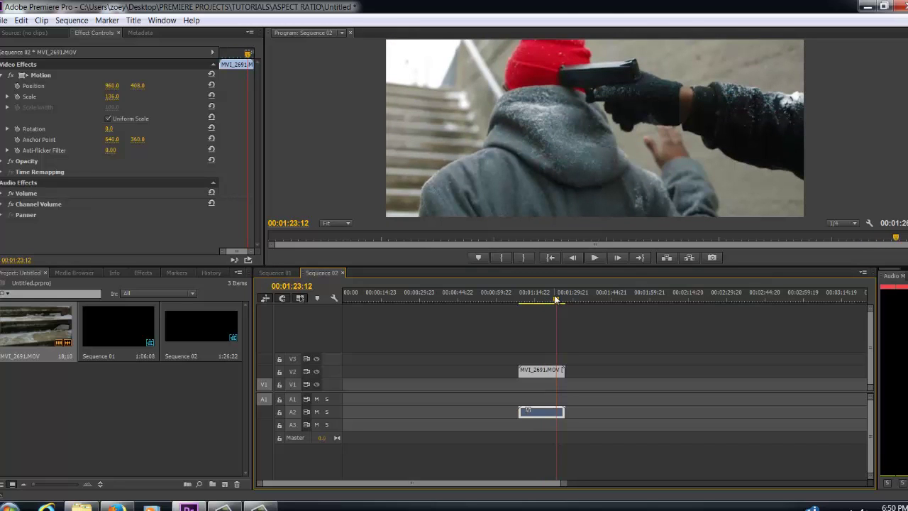